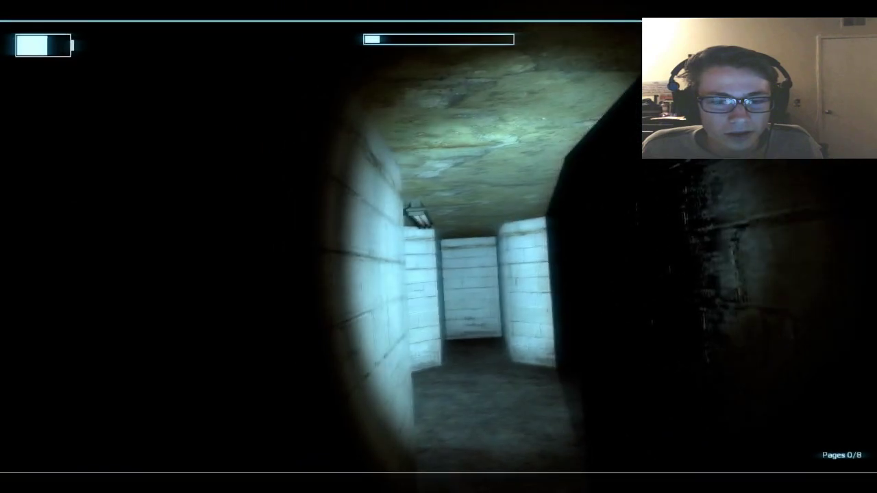
key(Escape)
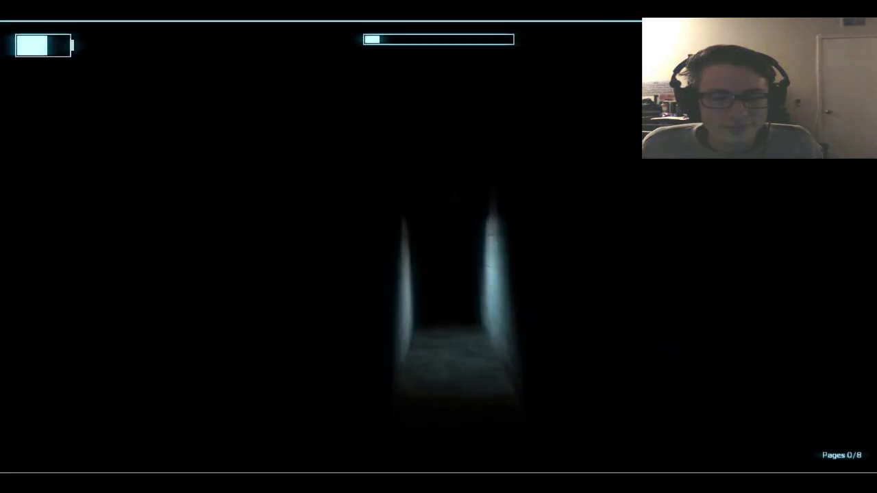
key(w)
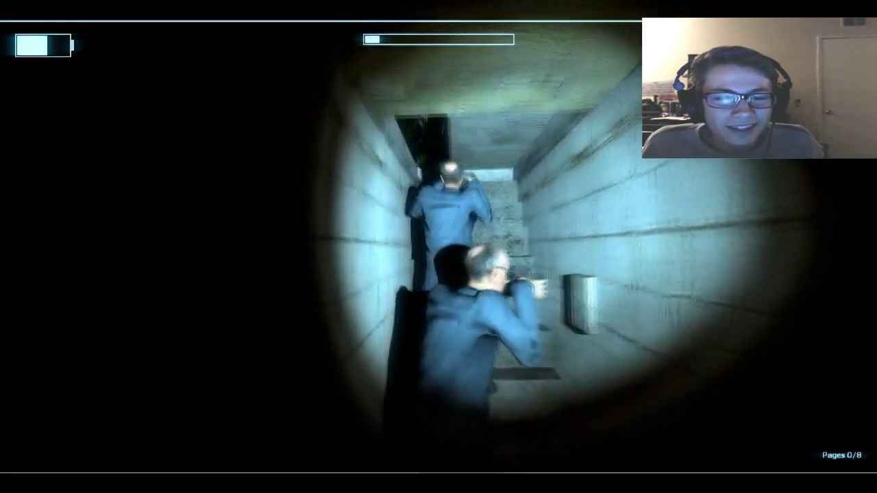
key(w)
key(w)
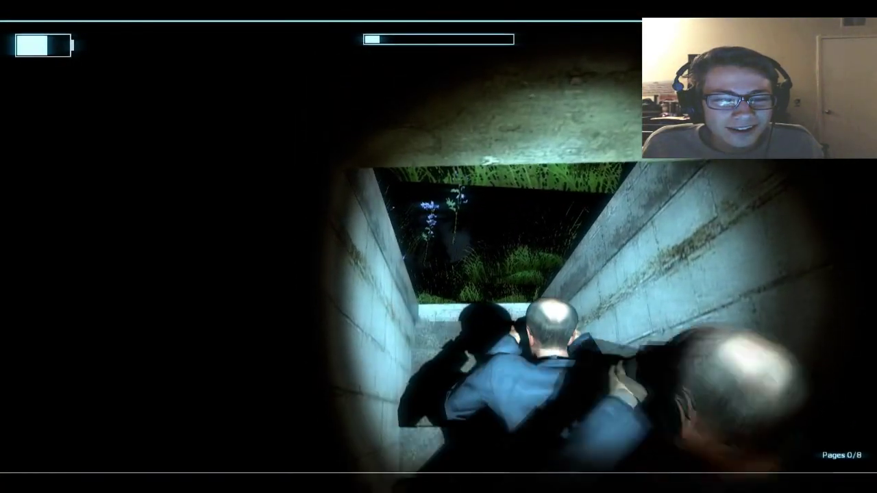
key(w)
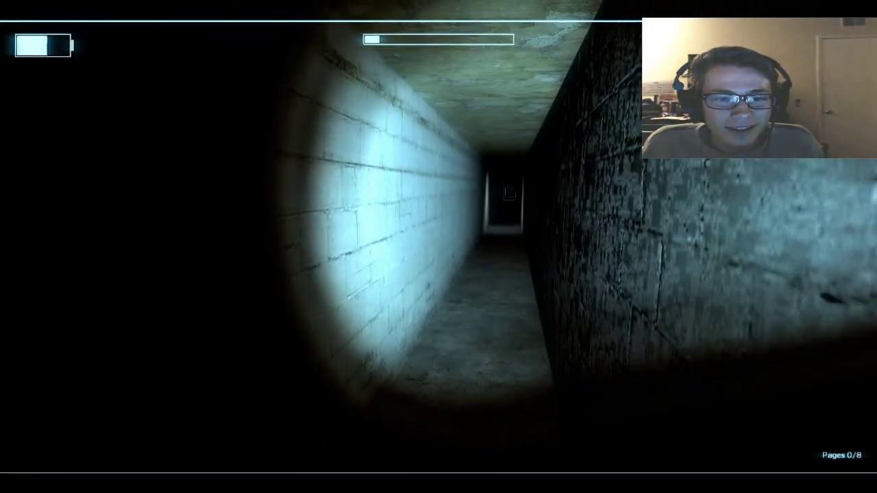
key(w)
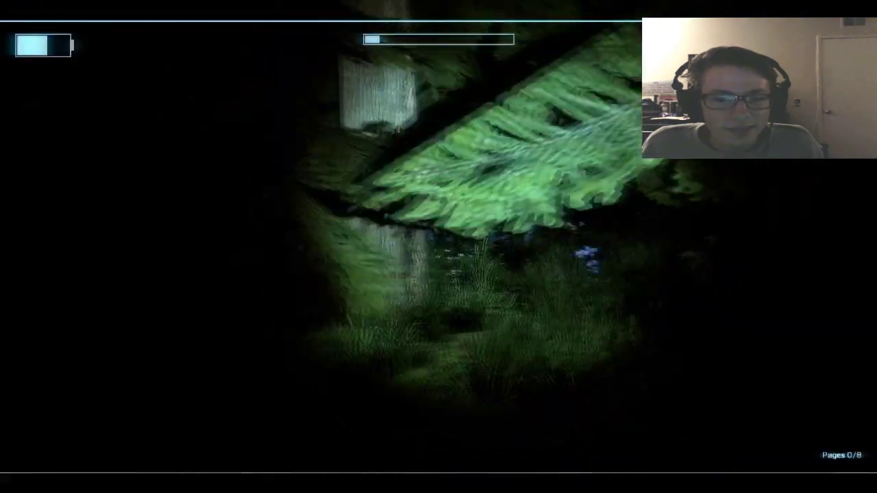
key(w)
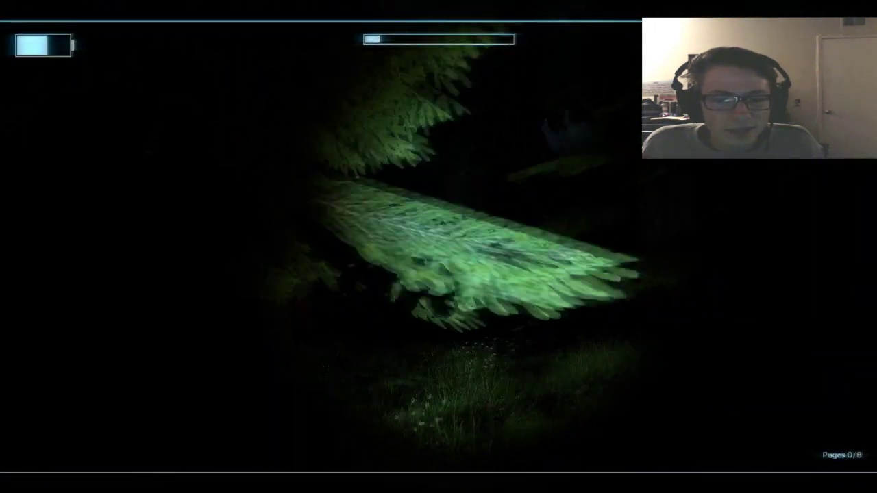
key(w)
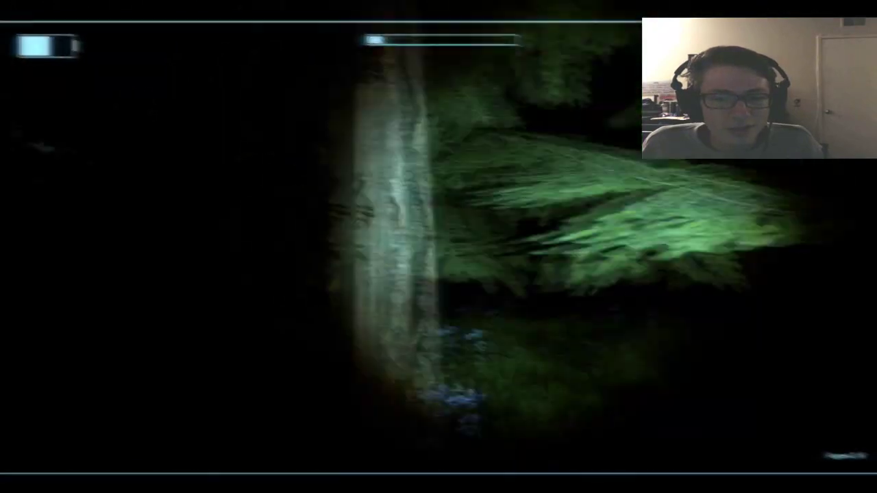
key(w)
key(w)
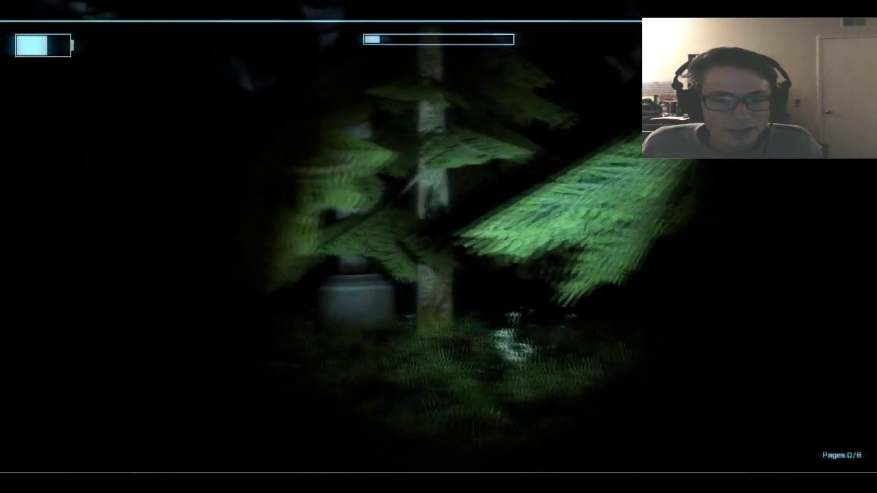
key(w)
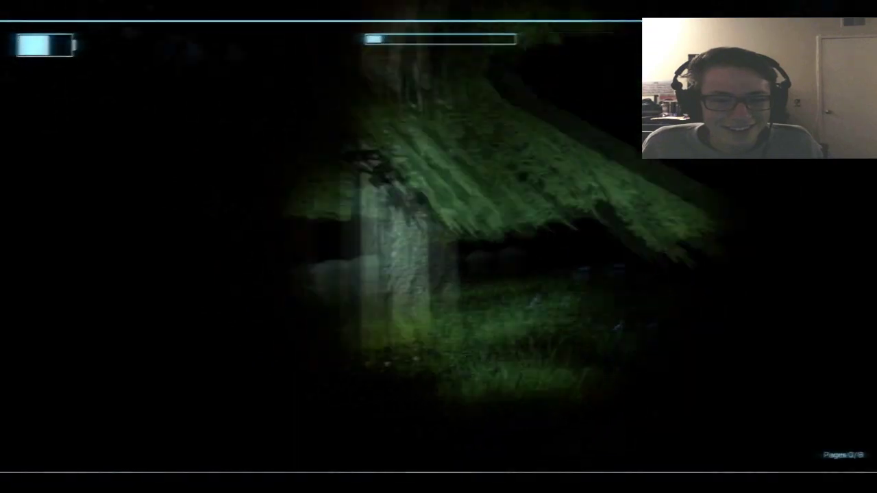
key(w)
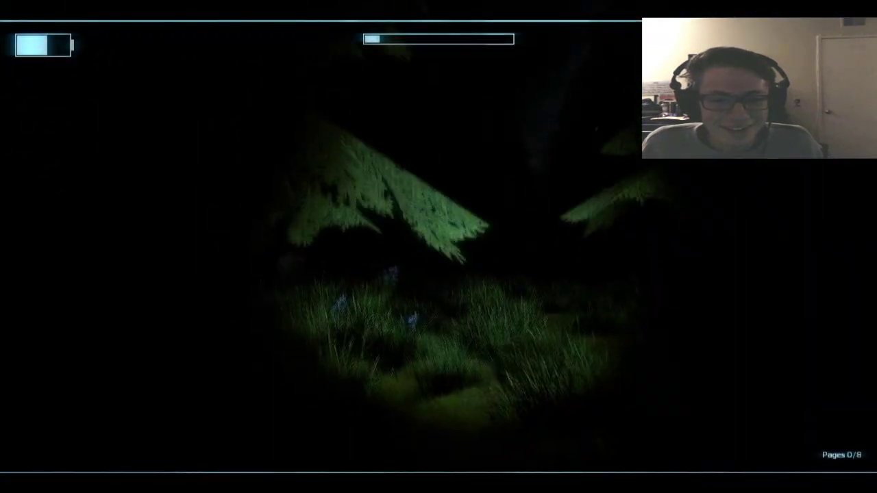
key(w)
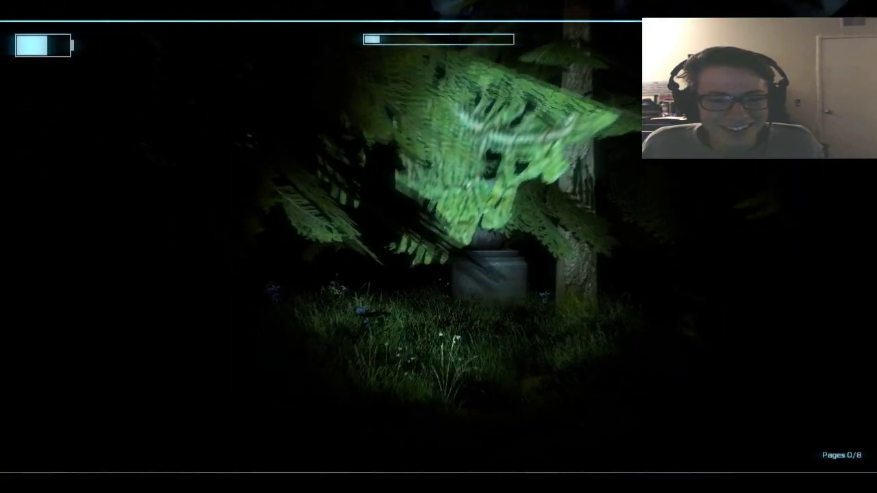
key(w)
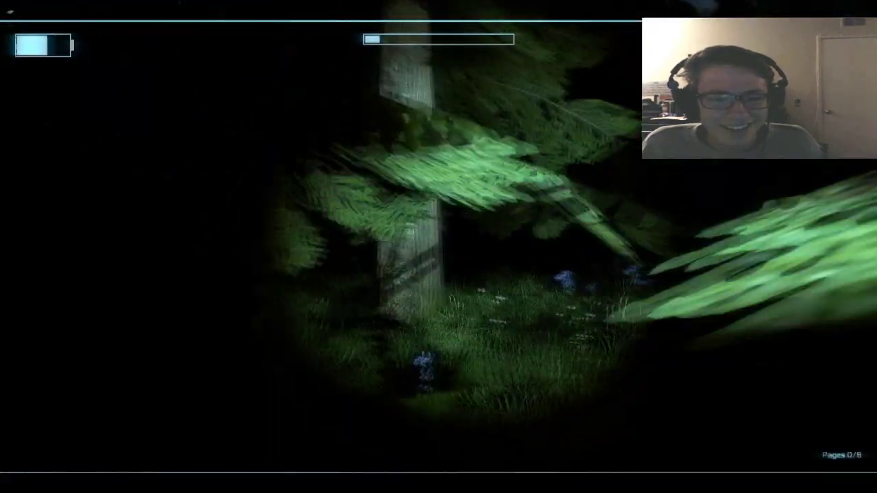
key(w)
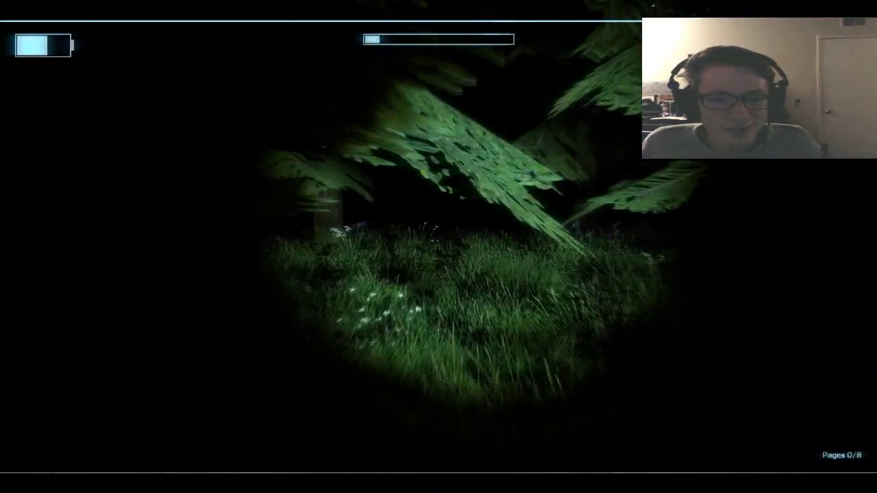
key(w)
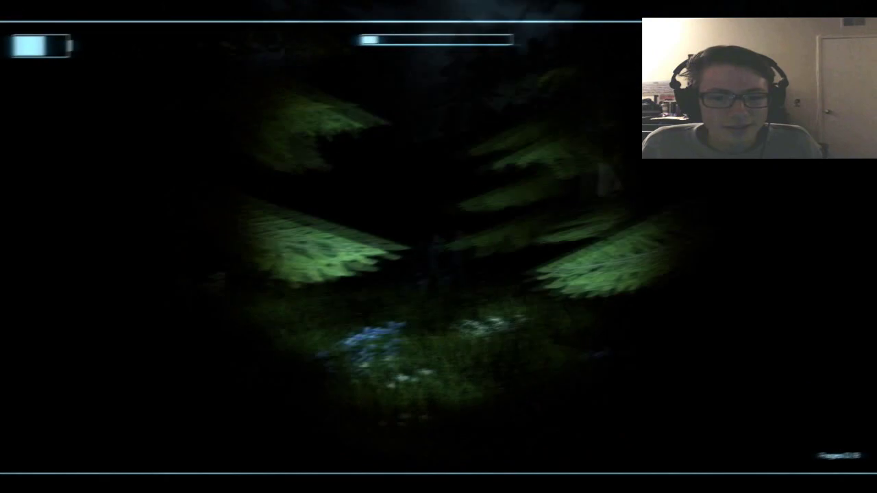
key(w)
key(w)
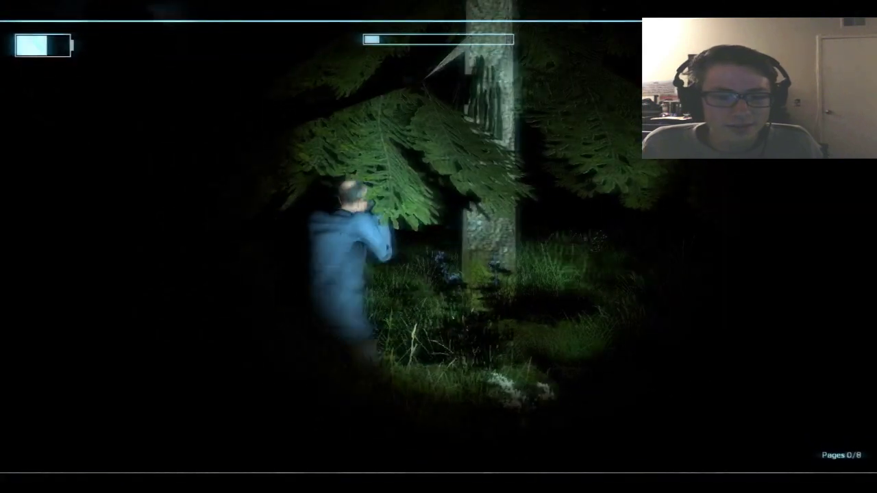
key(w)
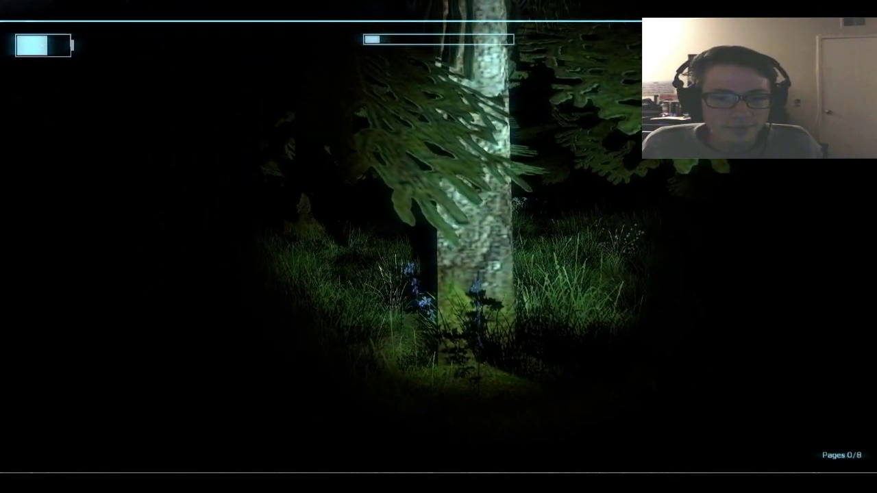
key(w)
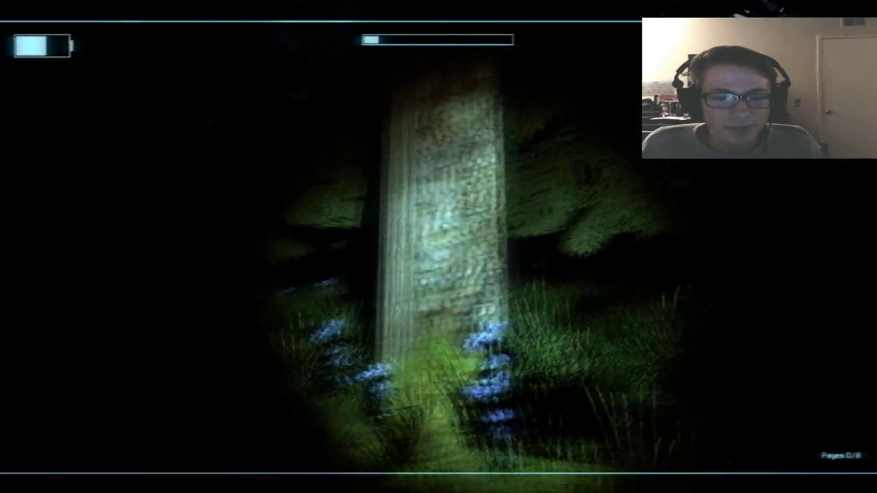
key(w)
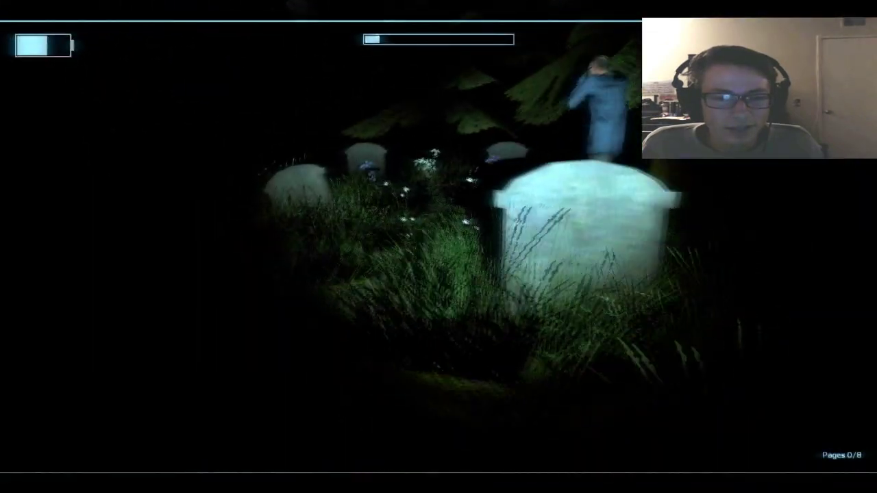
key(w)
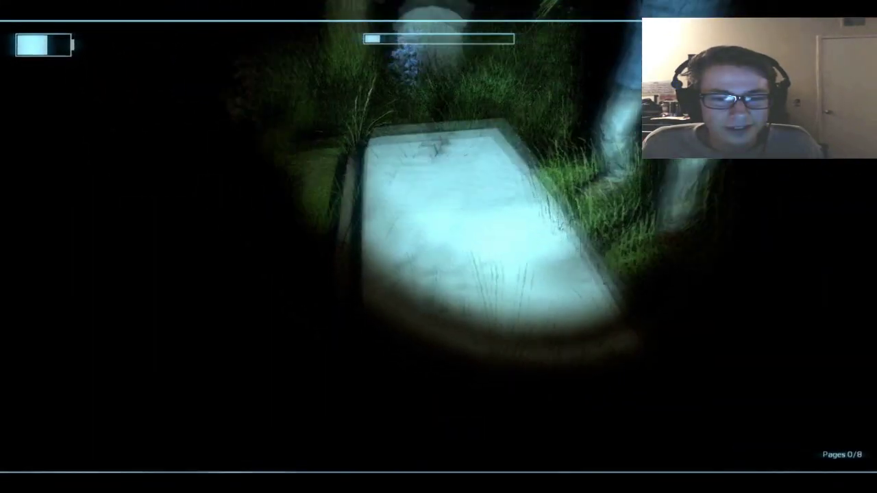
key(w)
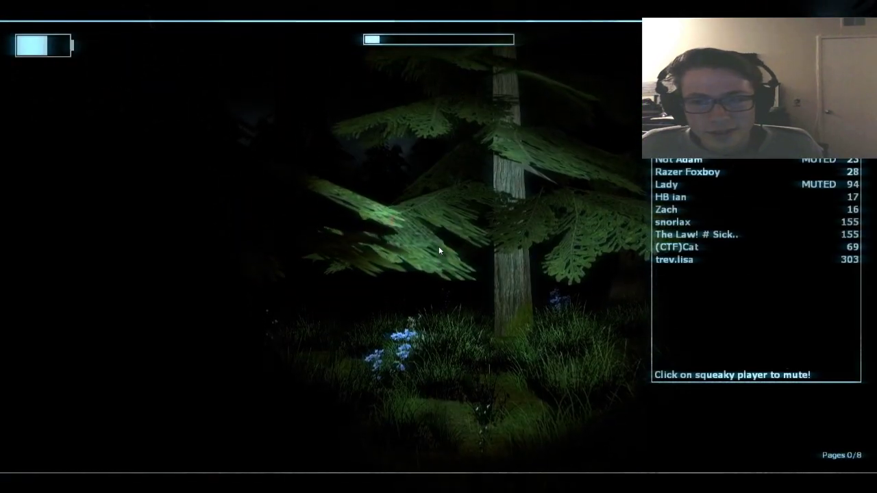
key(Tab)
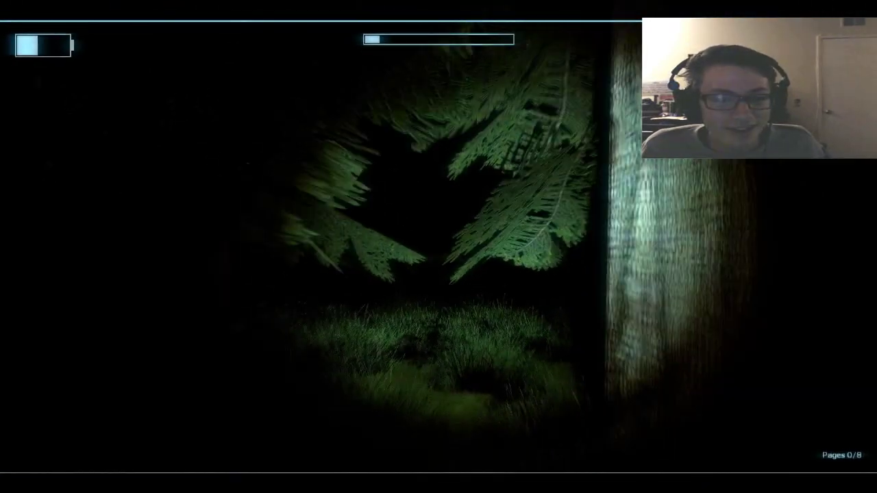
key(Tab)
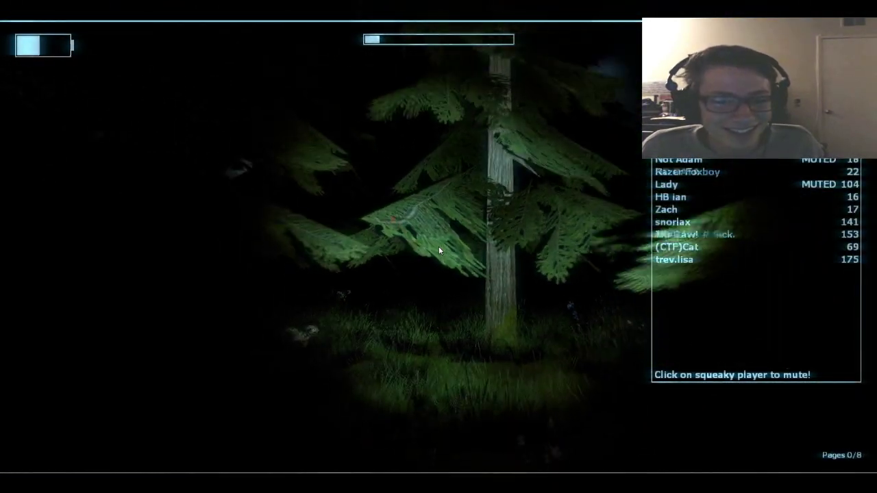
key(Tab)
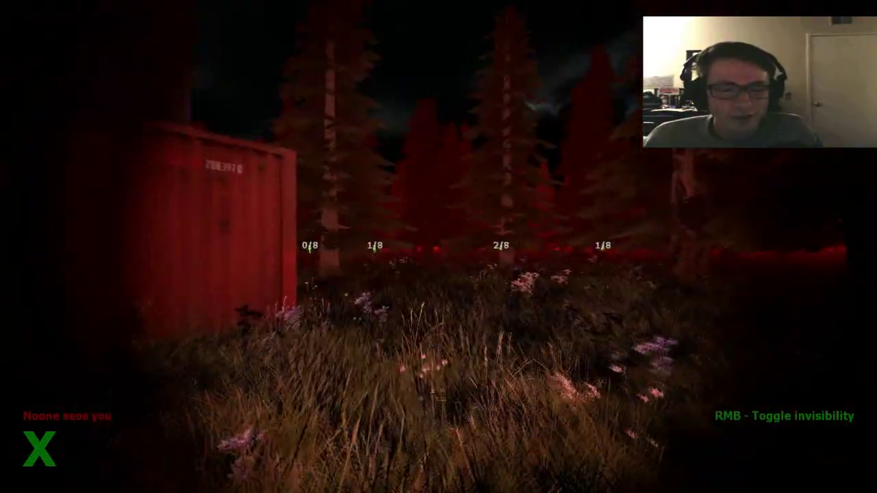
key(Tab)
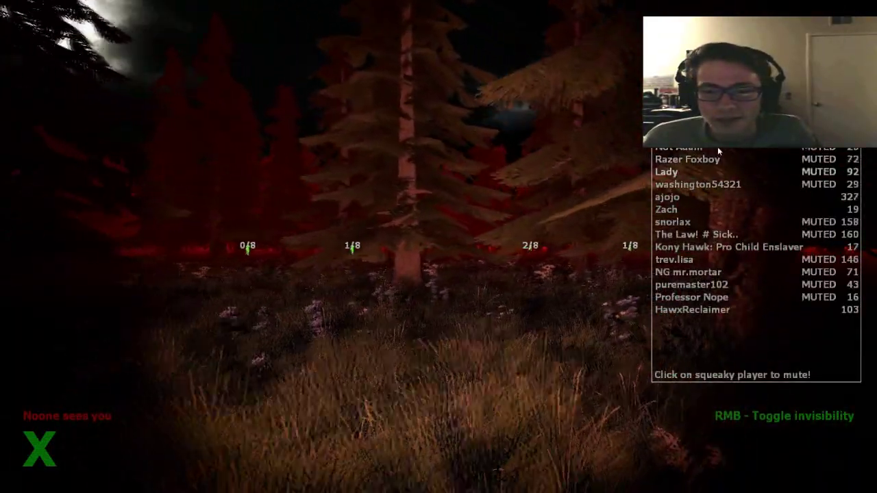
key(Tab)
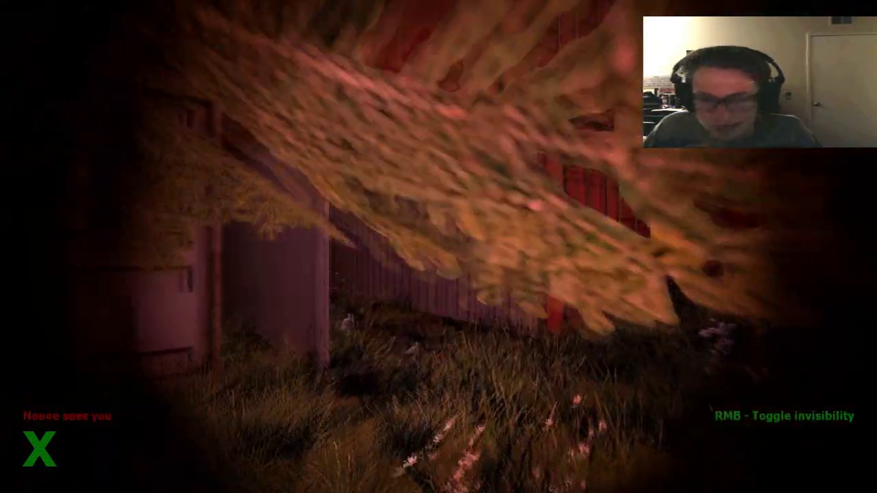